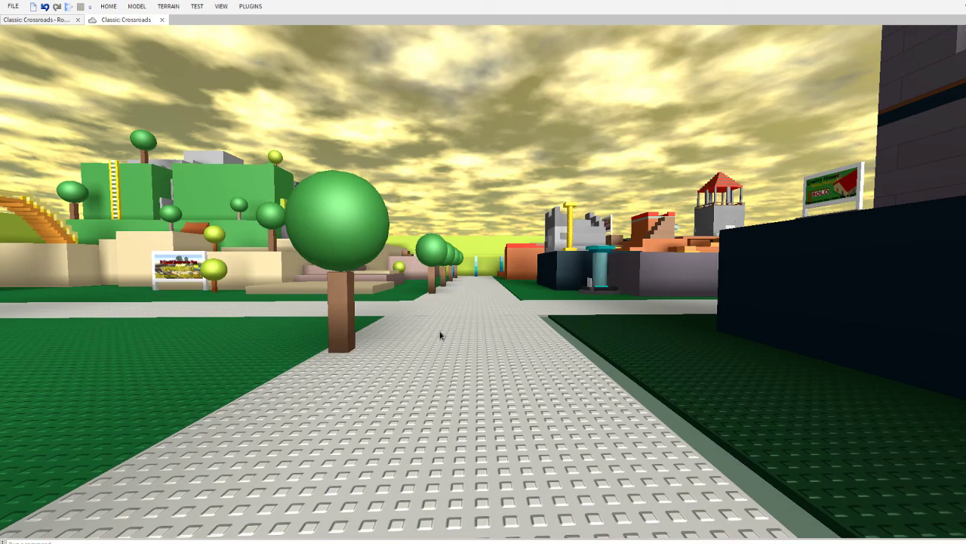
# Fly under the blue tower and turn to face its yellow staircase
pyautogui.moveTo(440, 336); pyautogui.dragTo(441, 335, button='right')
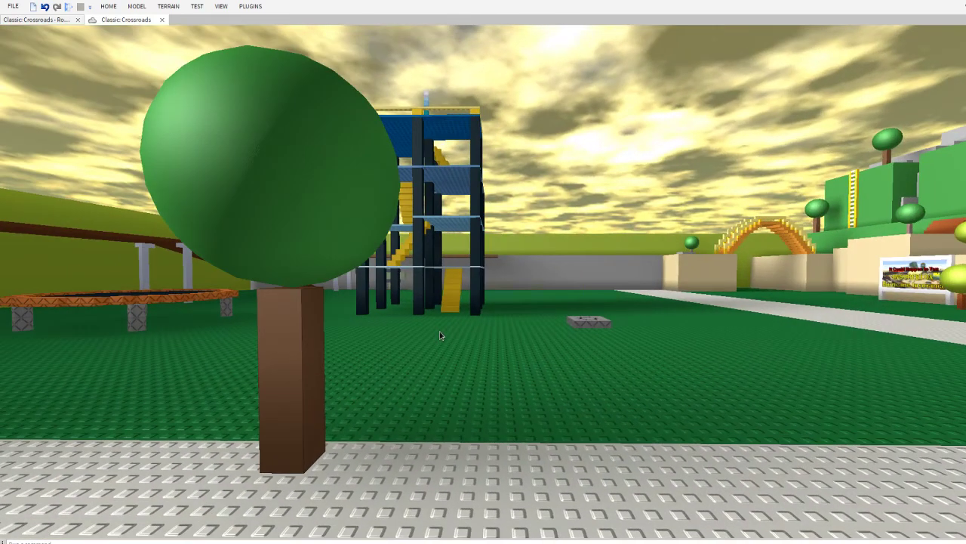
pyautogui.press('w')
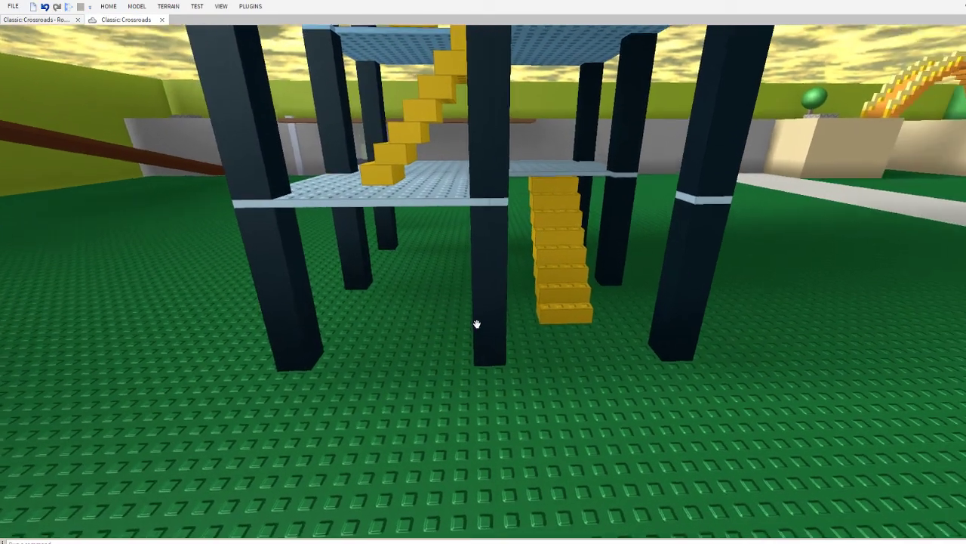
pyautogui.moveTo(478, 328); pyautogui.dragTo(478, 328, button='right')
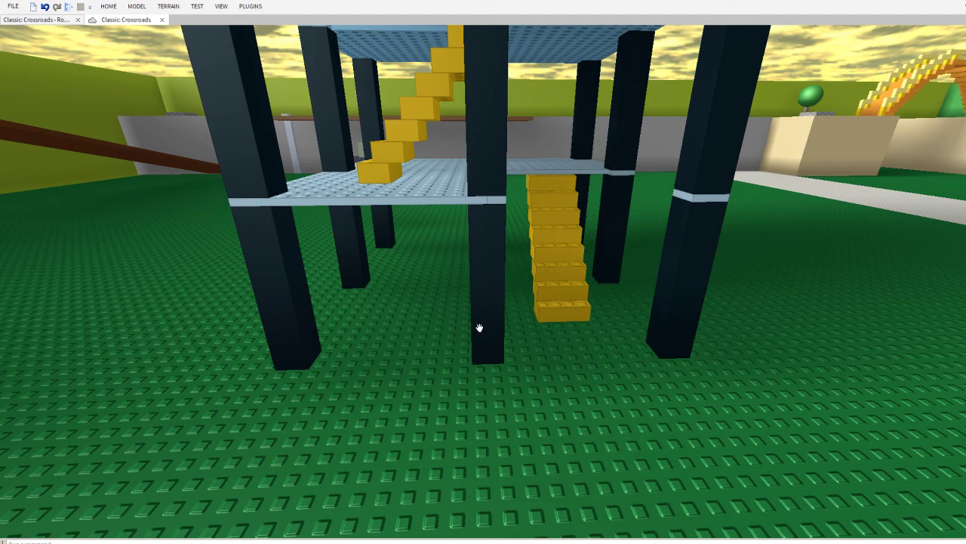
# Rise above the tower arena to an overview of the trampoline and Camera #1 marker
pyautogui.moveTo(480, 327); pyautogui.dragTo(481, 332, button='middle')
pyautogui.moveTo(479, 332); pyautogui.dragTo(479, 332, button='right')
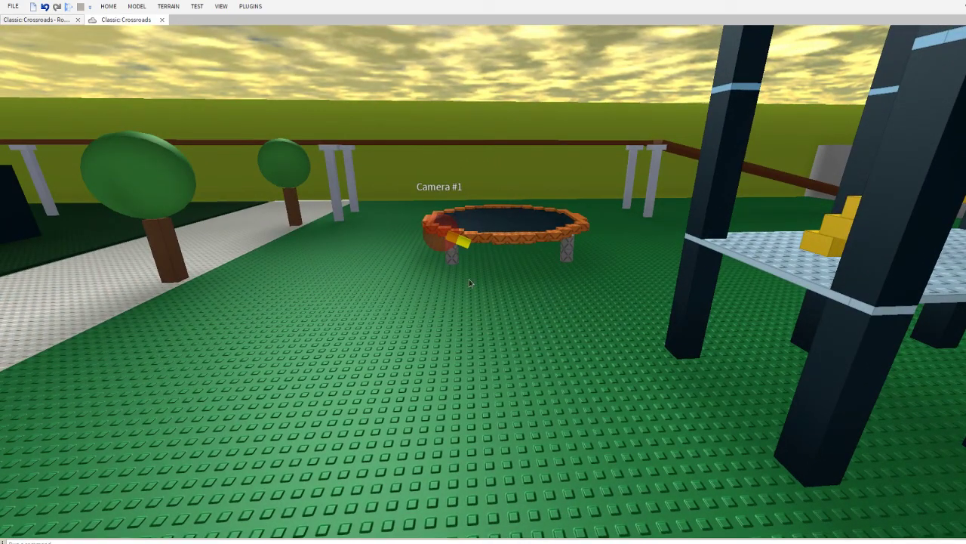
pyautogui.moveTo(456, 249)
pyautogui.mouseDown(button='right')
pyautogui.moveTo(463, 262)
pyautogui.moveTo(601, 325)
pyautogui.mouseUp(button='right')
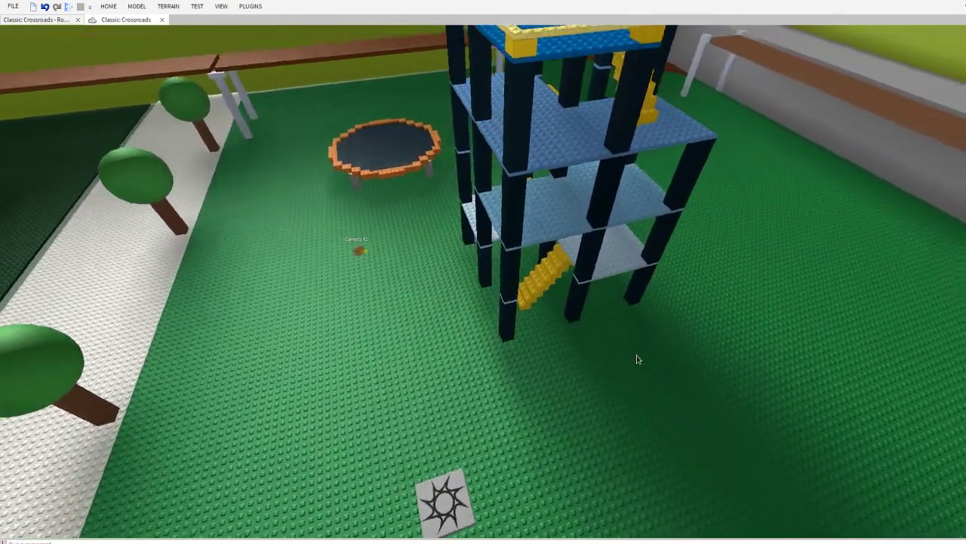
pyautogui.scroll(-10, 639, 364)
pyautogui.scroll(2, 639, 364)
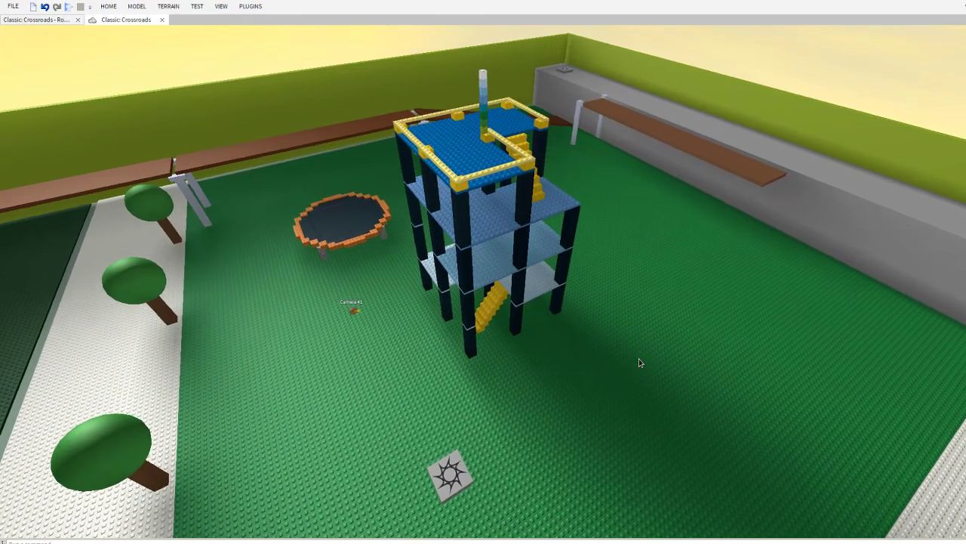
pyautogui.scroll(10, 639, 363)
pyautogui.moveTo(638, 364); pyautogui.dragTo(639, 363, button='right')
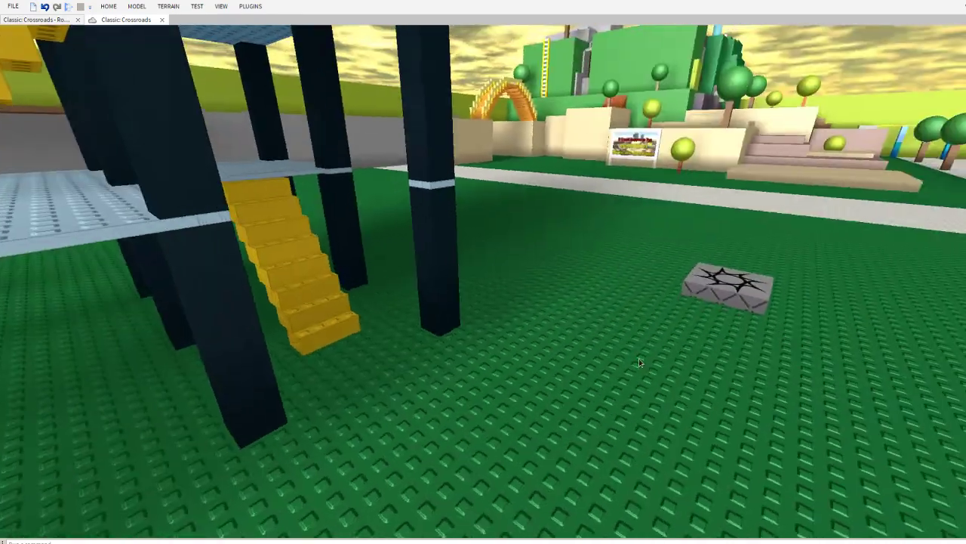
pyautogui.scroll(-10, 639, 363)
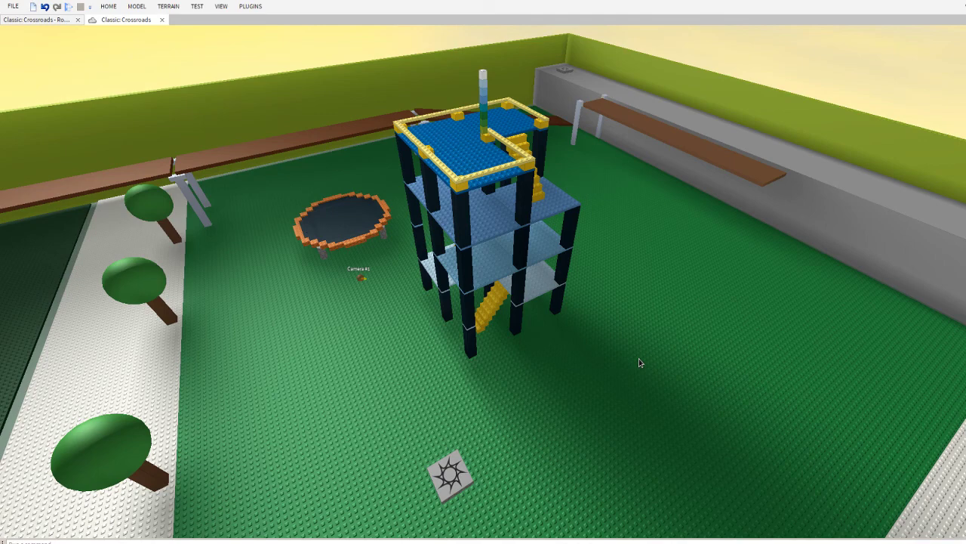
pyautogui.scroll(3, 638, 363)
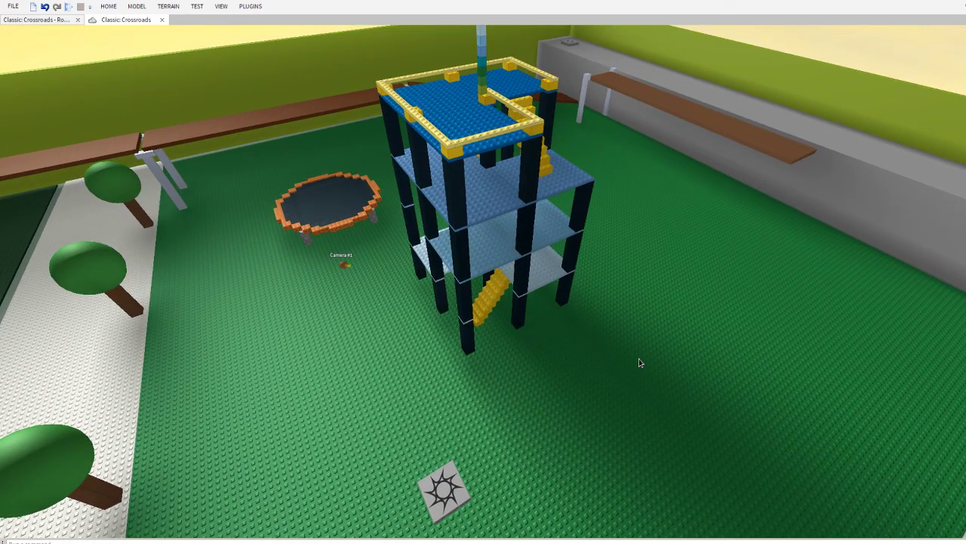
pyautogui.scroll(-5, 639, 364)
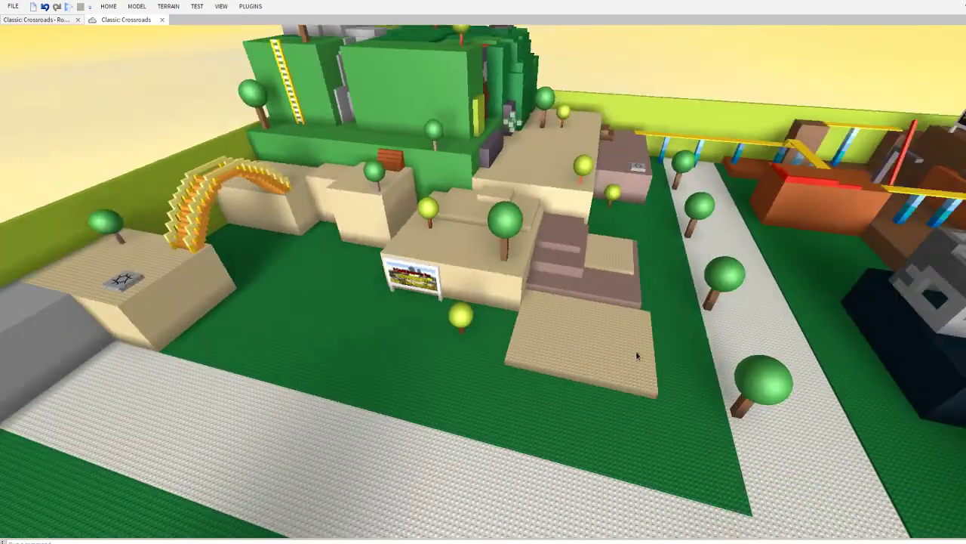
# Tilt the view over the green hill buildings and up inside the dark room past Camera #3
pyautogui.moveTo(638, 352); pyautogui.dragTo(640, 363, button='right')
pyautogui.scroll(3, 638, 363)
pyautogui.scroll(3, 639, 364)
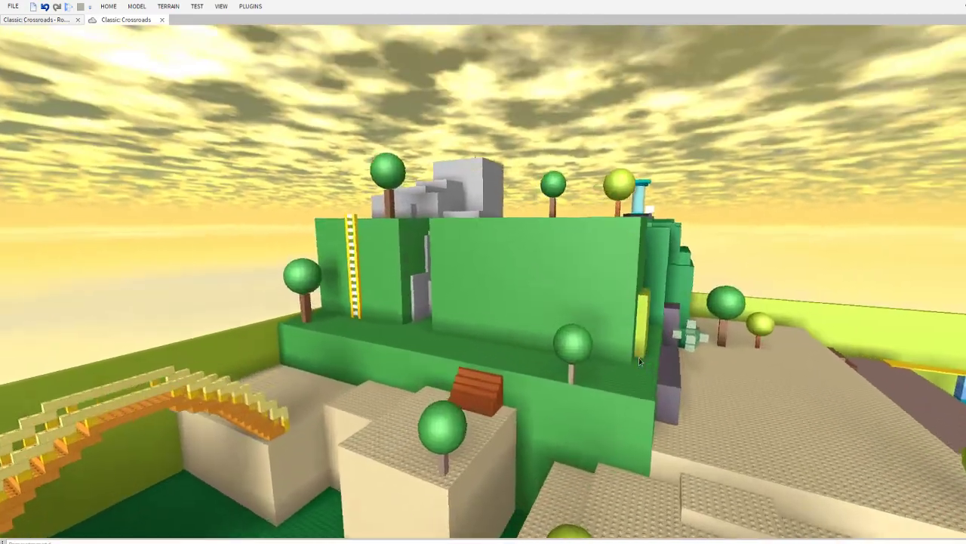
pyautogui.scroll(3, 639, 363)
pyautogui.scroll(3, 638, 363)
pyautogui.scroll(3, 638, 358)
pyautogui.scroll(3, 638, 359)
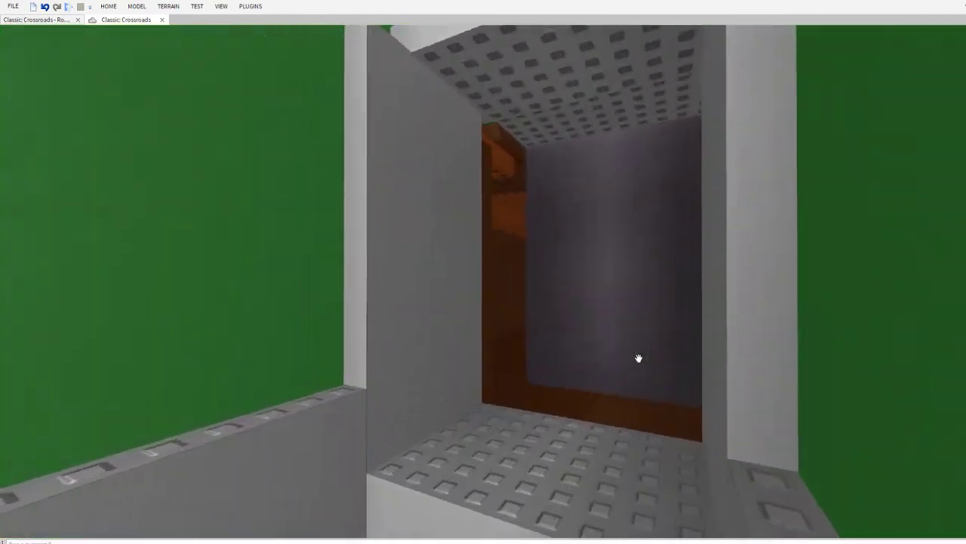
pyautogui.scroll(3, 638, 359)
pyautogui.scroll(3, 639, 359)
pyautogui.moveTo(639, 357); pyautogui.dragTo(641, 363, button='right')
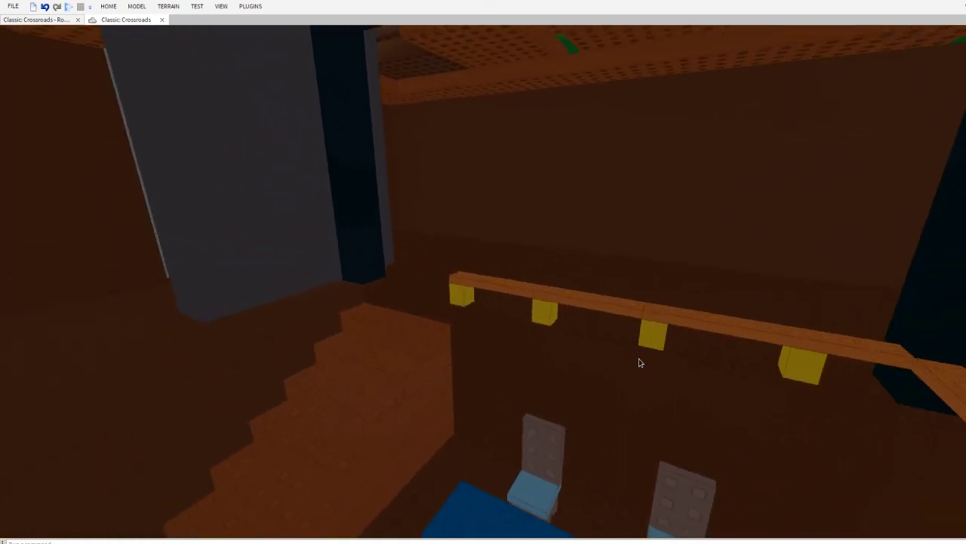
pyautogui.scroll(3, 640, 363)
pyautogui.scroll(3, 640, 362)
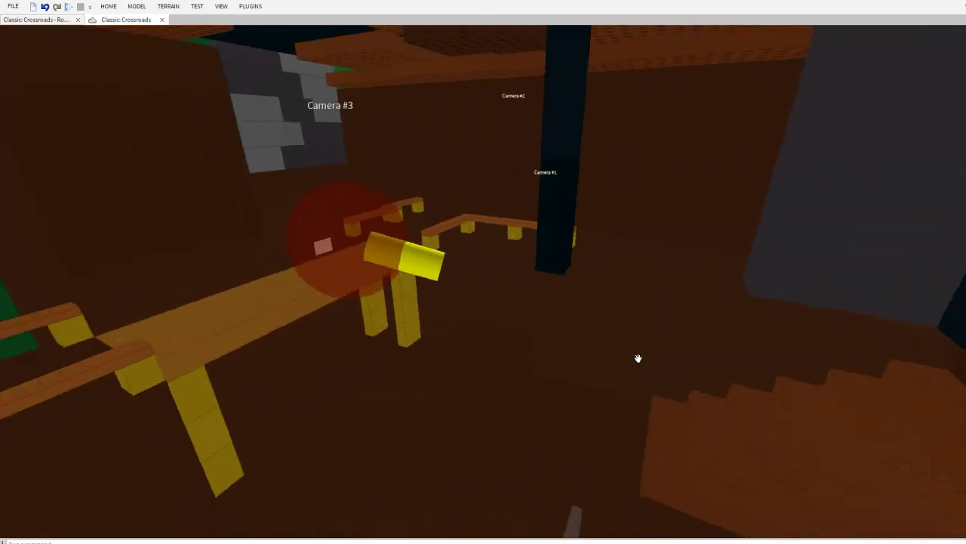
pyautogui.scroll(3, 641, 361)
pyautogui.scroll(3, 639, 358)
pyautogui.scroll(-10, 639, 358)
pyautogui.scroll(-3, 639, 358)
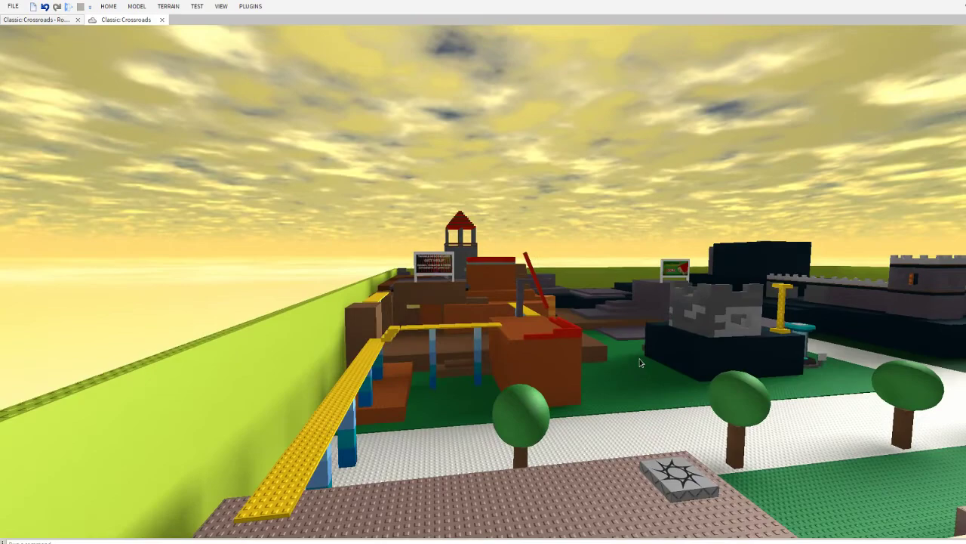
pyautogui.scroll(3, 640, 358)
pyautogui.scroll(3, 640, 357)
pyautogui.scroll(3, 638, 357)
pyautogui.scroll(3, 638, 357)
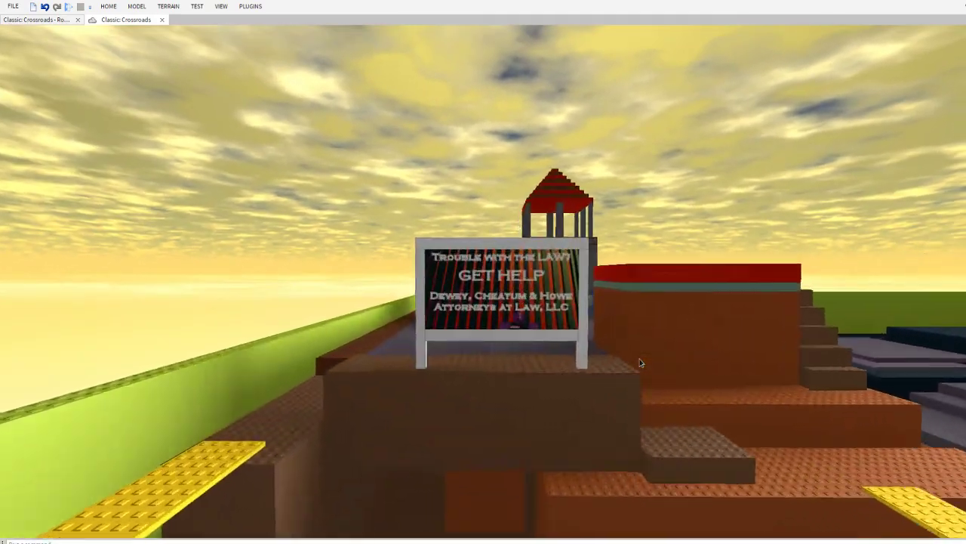
pyautogui.scroll(3, 639, 357)
pyautogui.scroll(2, 638, 357)
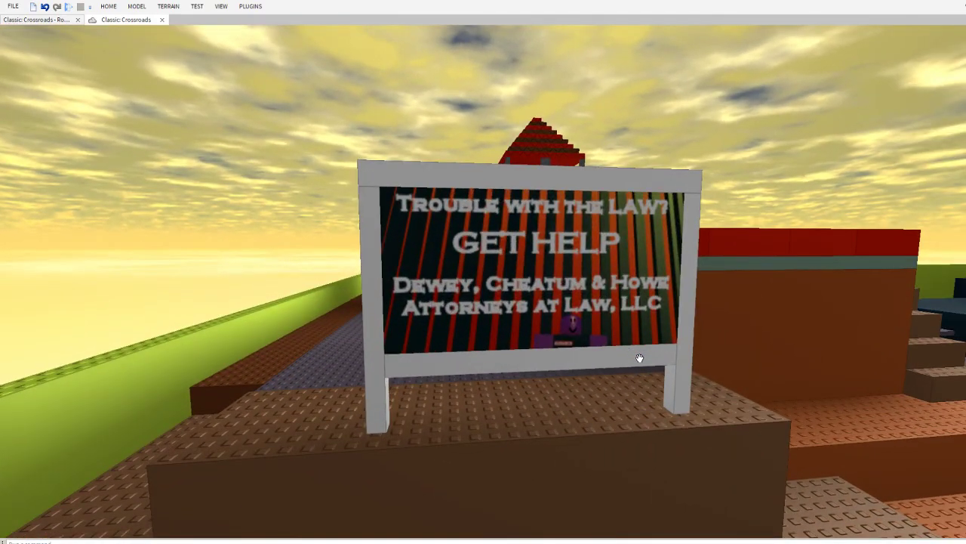
# Turn past the GET HELP billboard toward the Camera #4 marker
pyautogui.moveTo(639, 358); pyautogui.dragTo(640, 364, button='right')
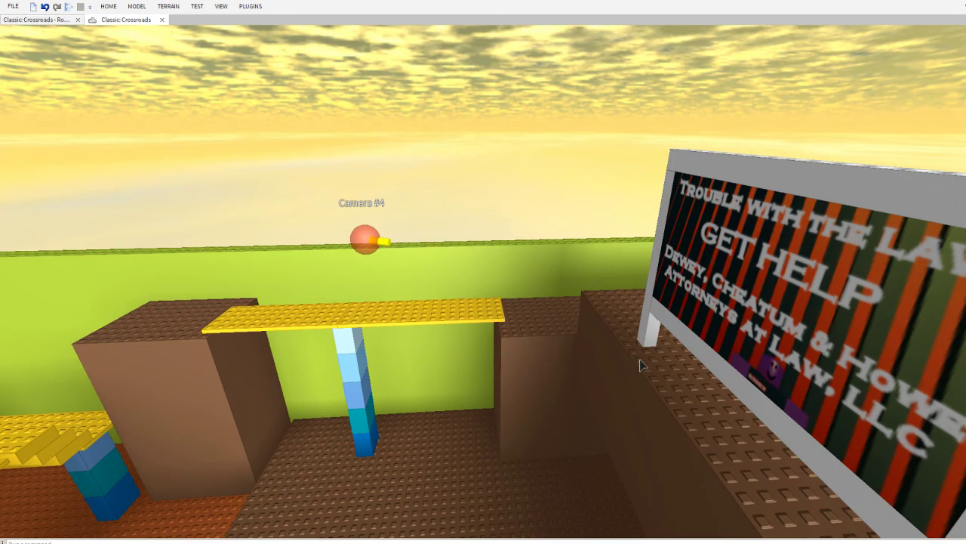